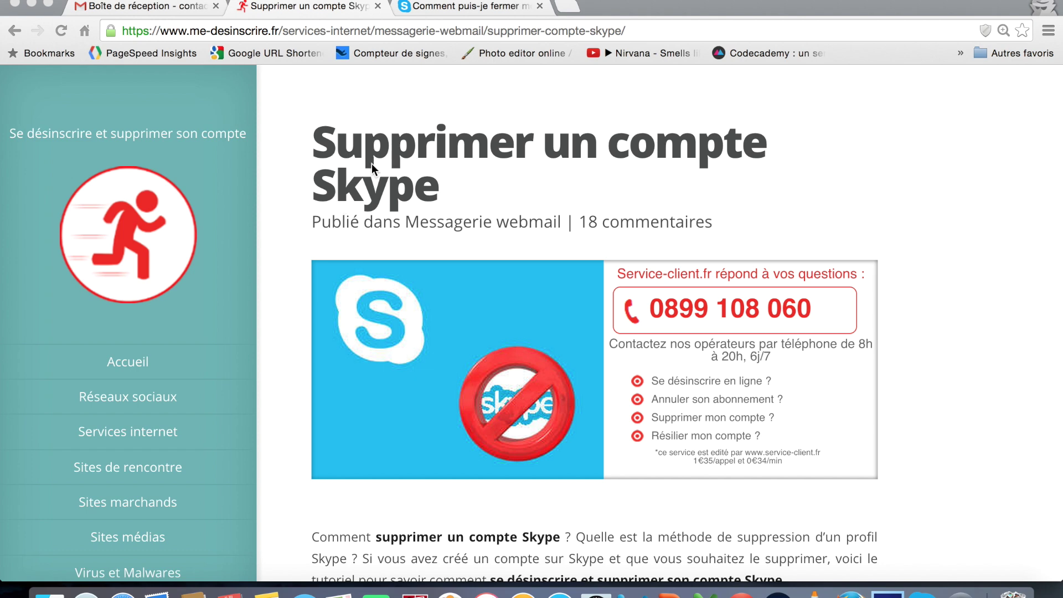
Step: Open the Skype support article on closing an account and follow its link to contact Skype customer service
left_click(437, 5)
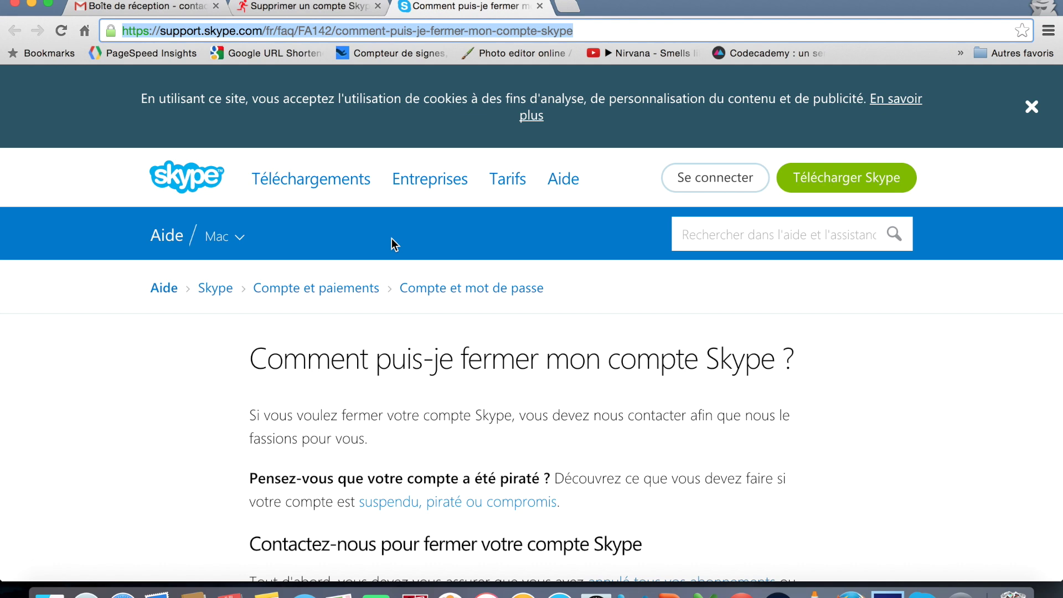
scroll(390, 238, "down", 2)
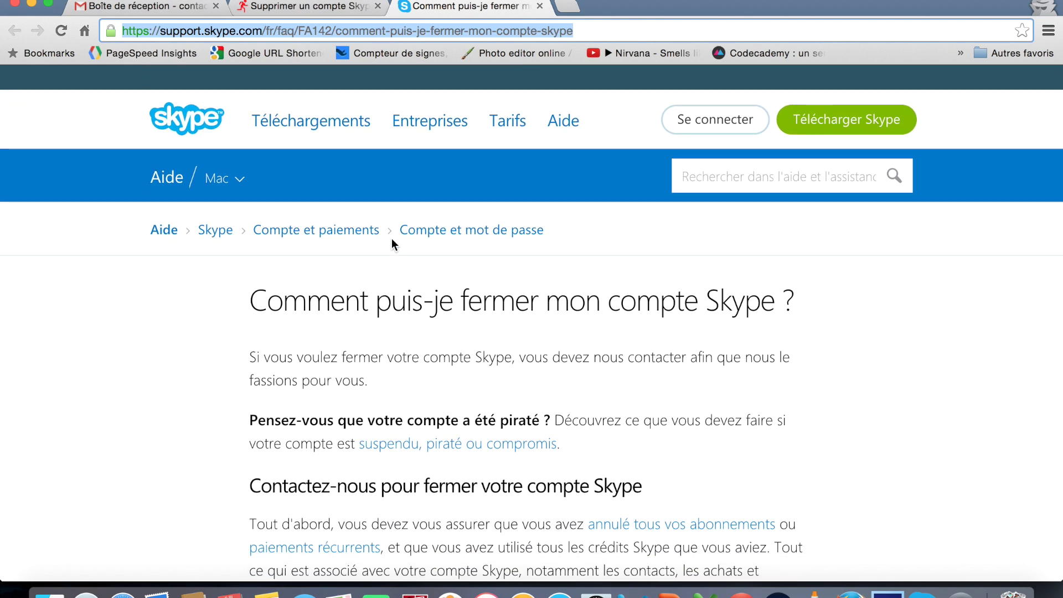
scroll(390, 238, "down", 5)
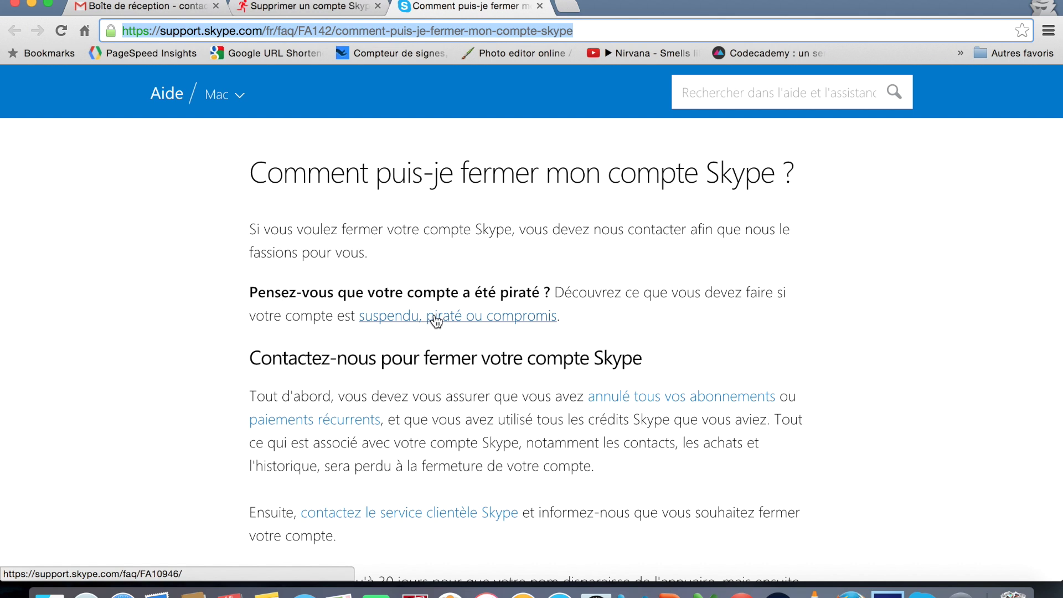
scroll(435, 320, "down", 3)
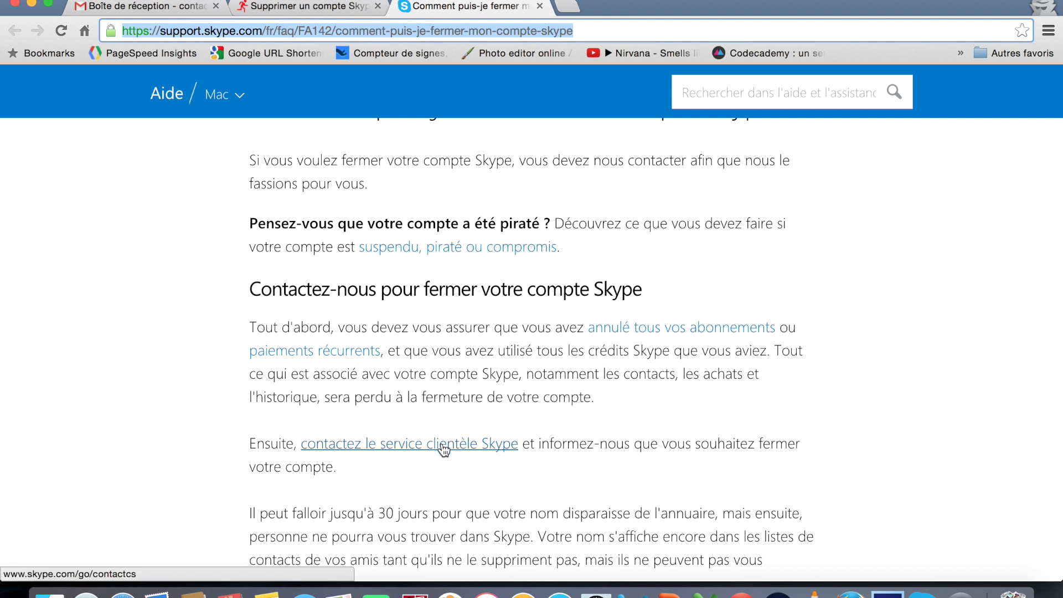
left_click(443, 448)
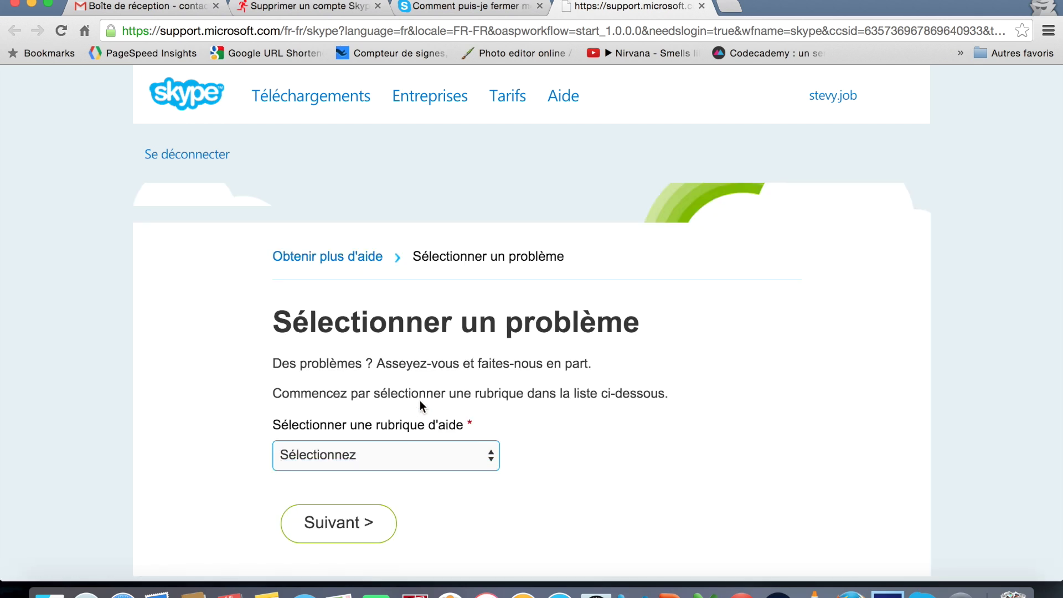
Step: Choose "Suppression d'un compte" as both the help topic and the related problem, and continue to the communication options
scroll(420, 400, "down", 2)
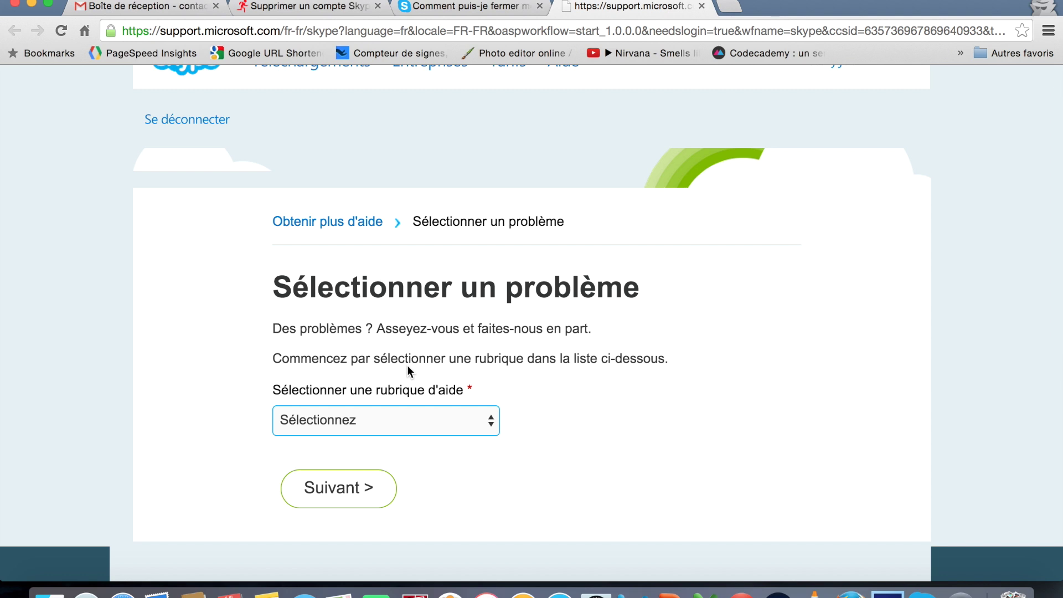
scroll(408, 366, "down", 1)
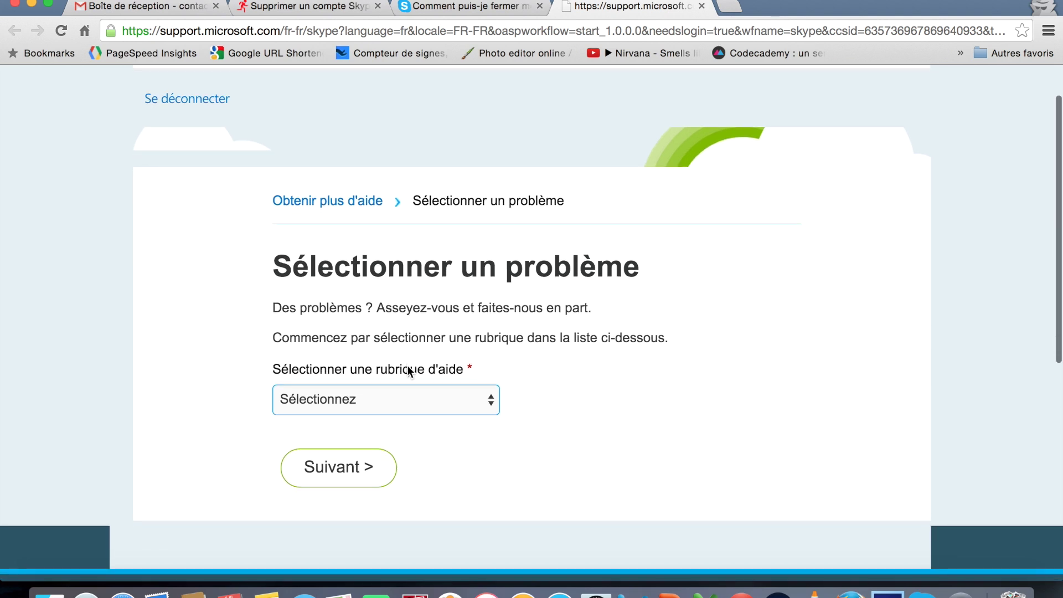
scroll(427, 397, "down", 1)
left_click(395, 373)
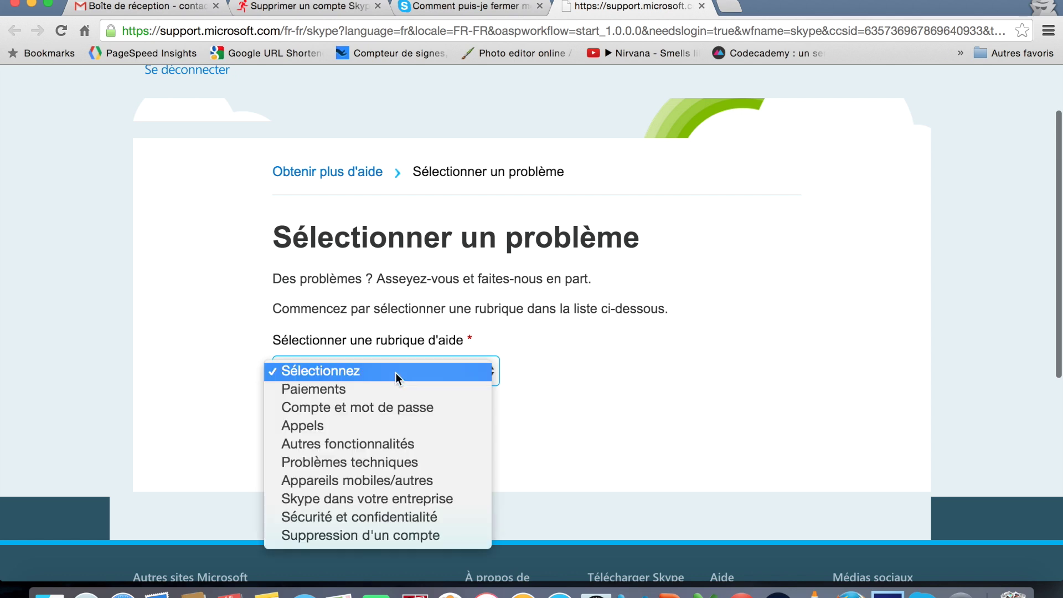
left_click(371, 534)
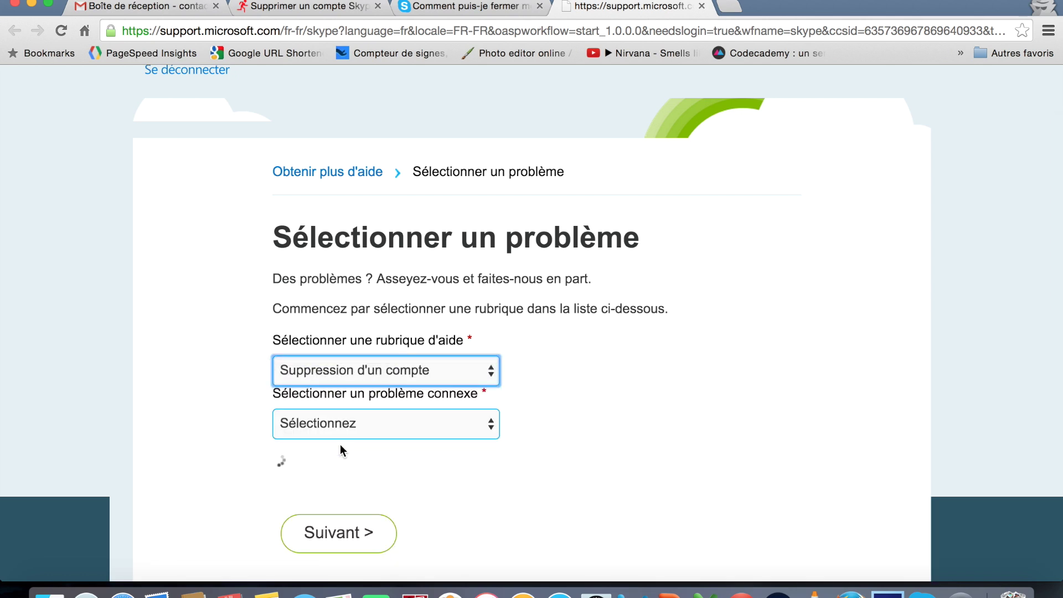
left_click(341, 417)
left_click(340, 440)
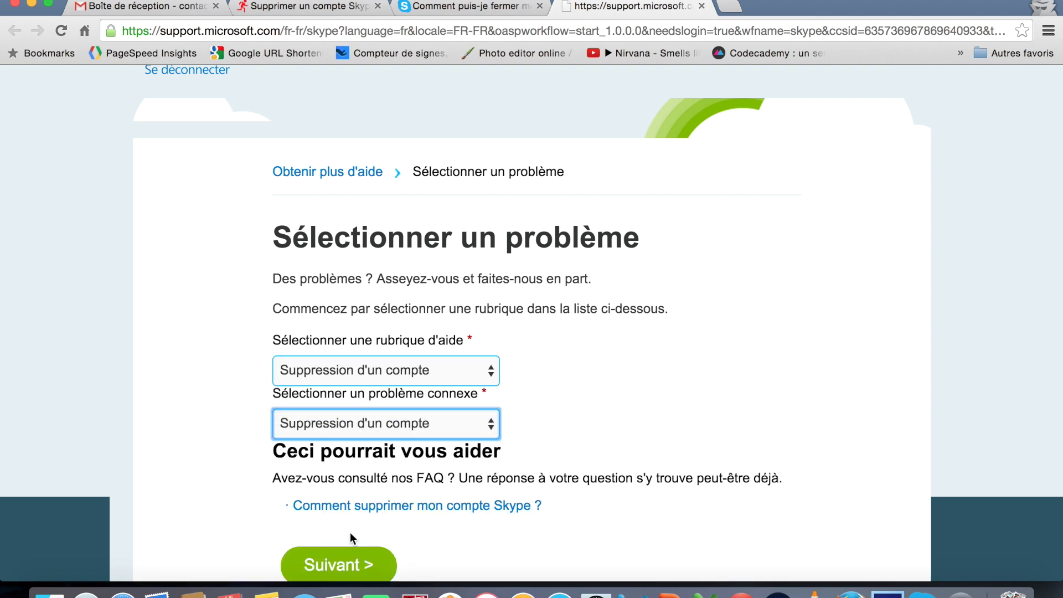
left_click(344, 553)
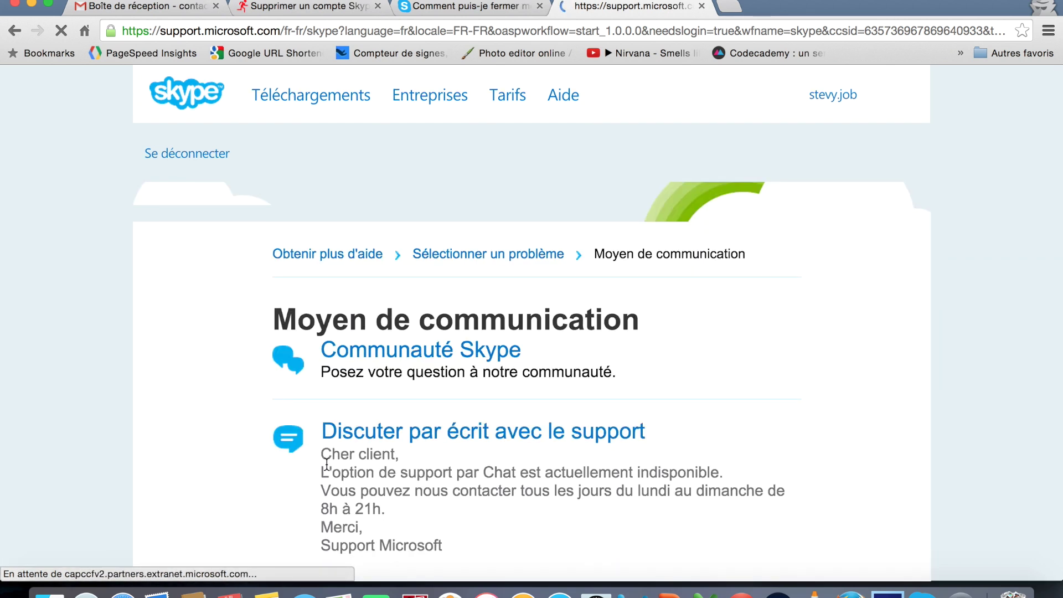
Step: Choose "Discuter par écrit avec le support" as the communication method and start the chat
scroll(327, 463, "down", 3)
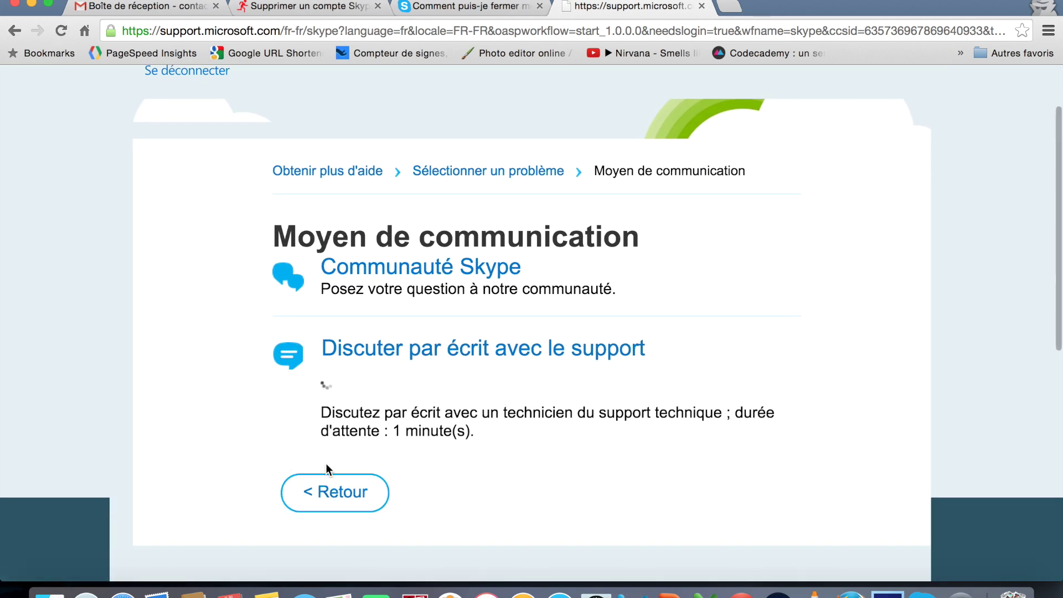
scroll(325, 462, "down", 1)
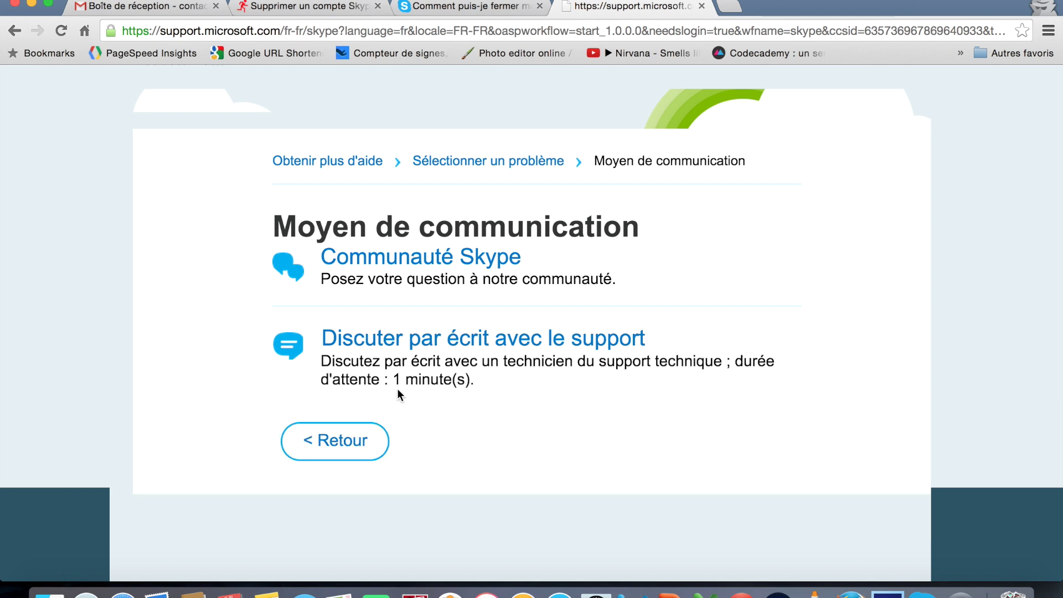
left_click(289, 346)
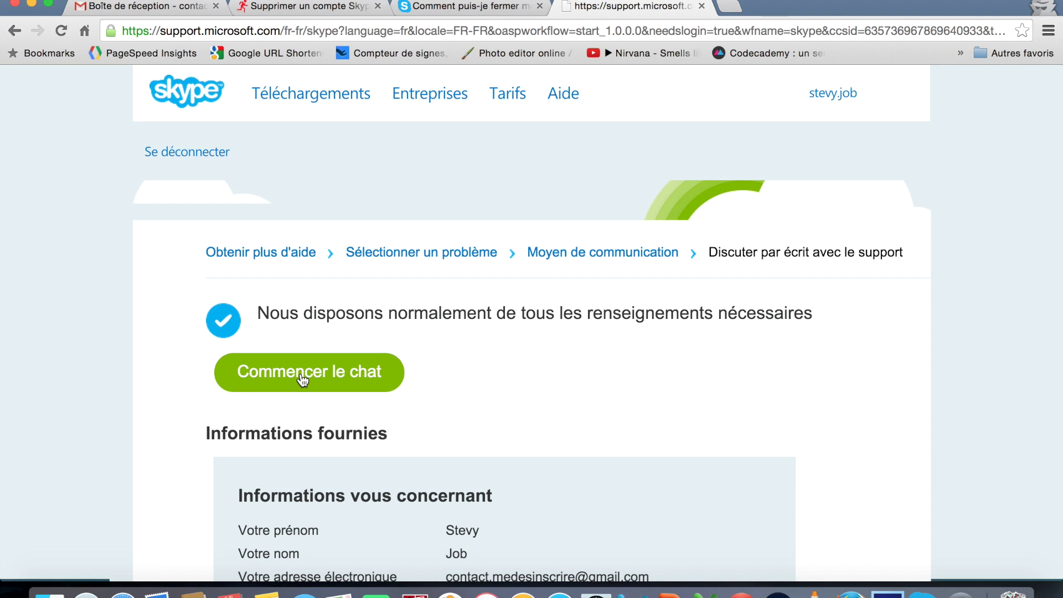
left_click(320, 380)
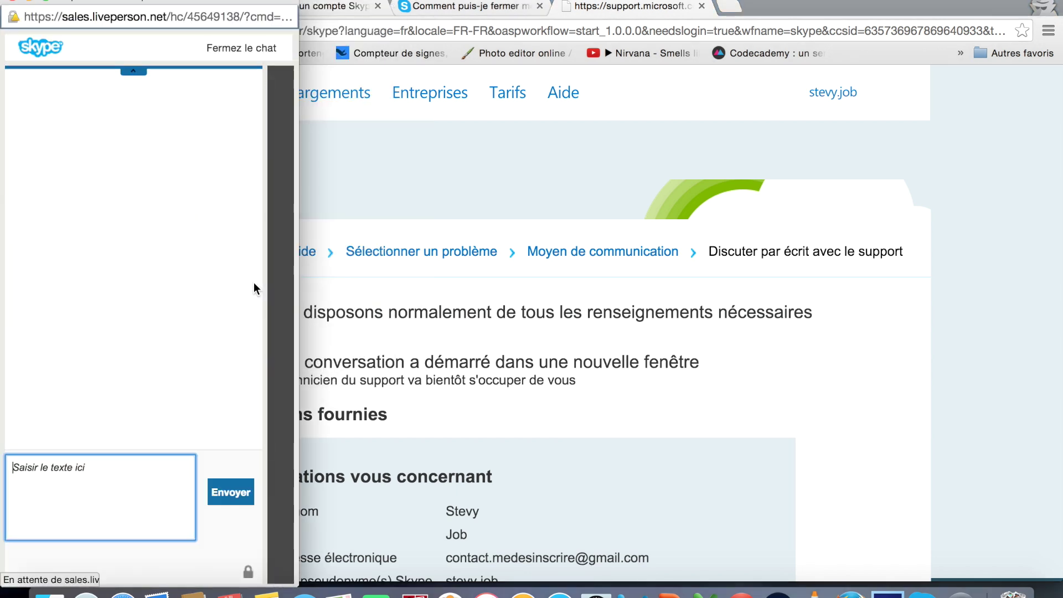
Step: Greet the support agent with "Bonjour," and send "Je souhaite supprimer mon compte et effacer l'intégralité de mes données de Skype"
left_click(55, 471)
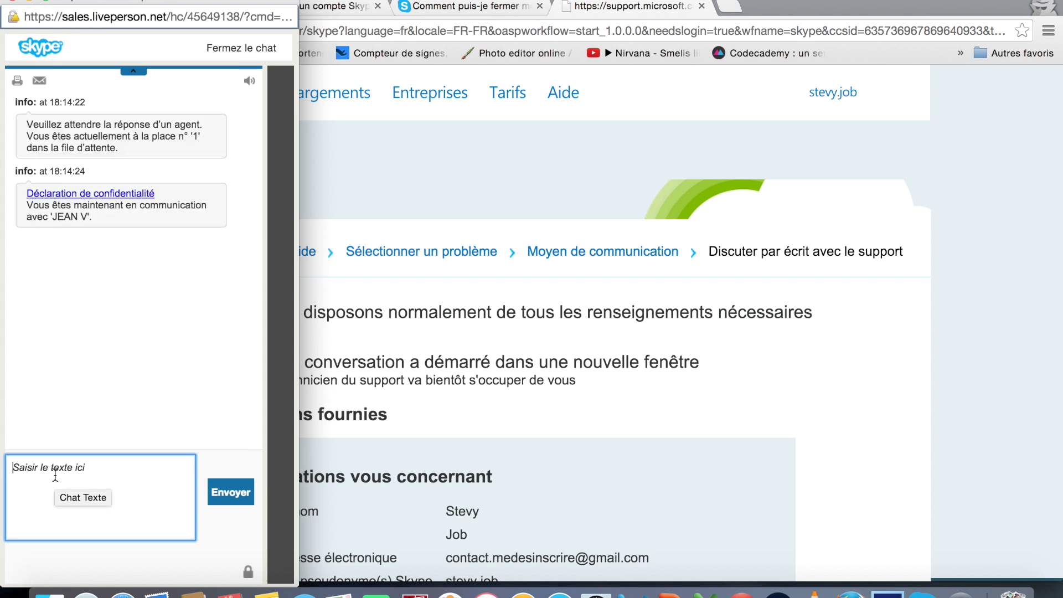
type("Bonjour,")
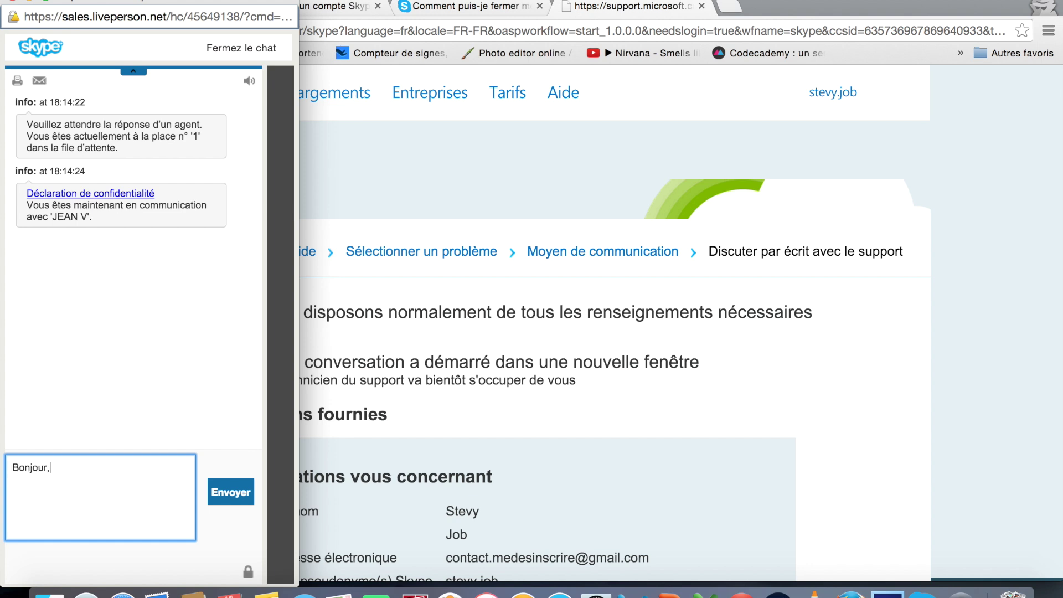
key("Return")
type("Je souhaite su")
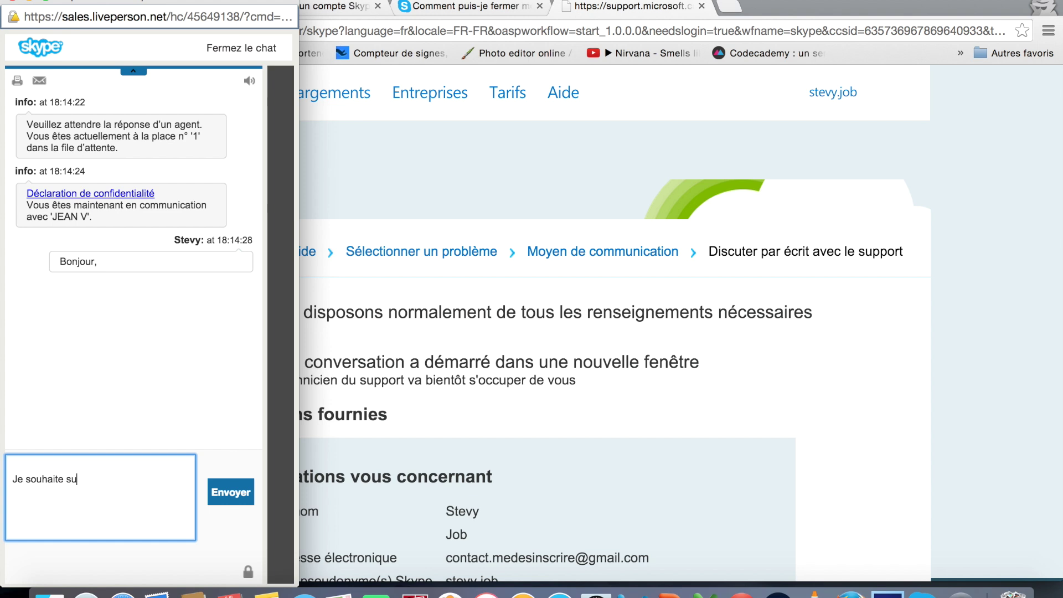
type("pprimer mon compte et effacer l'intégralité de mes données de Skyp")
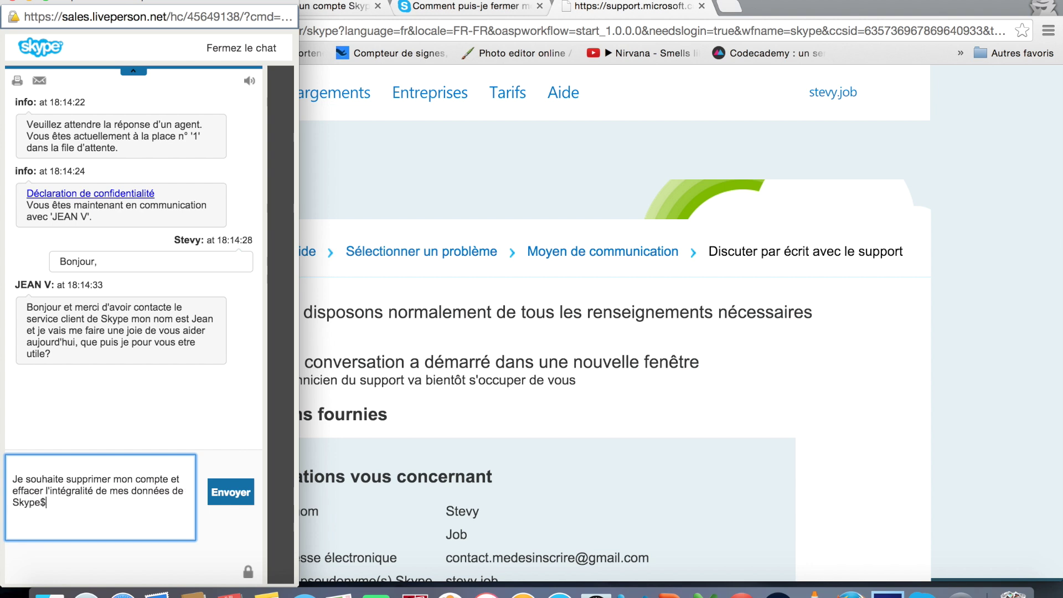
type("e")
key("Return")
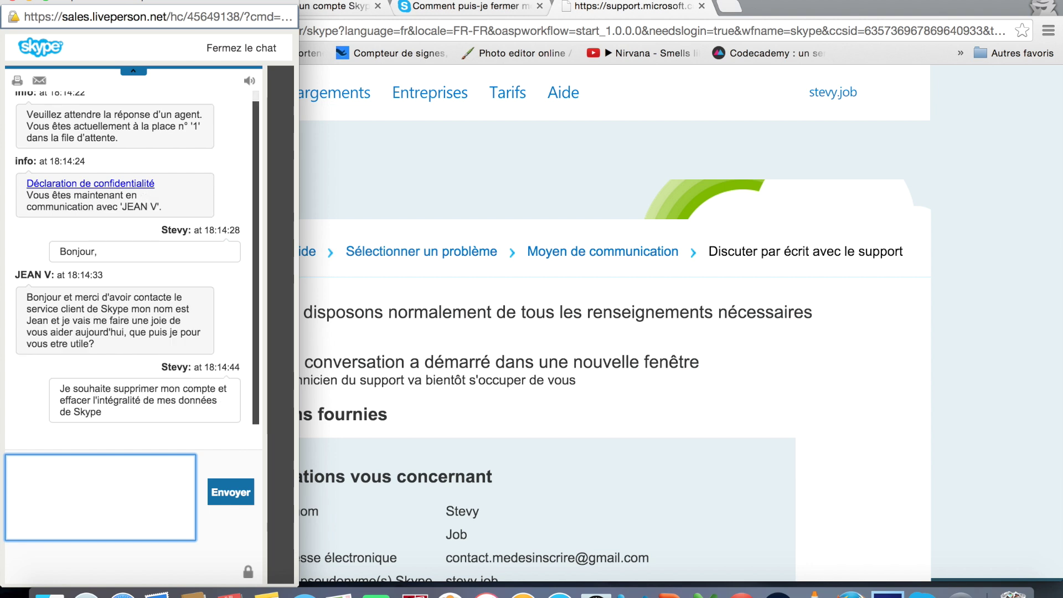
Step: Send the agent the message "Je souhaiterai également que mes informations soient supprimer de l'annuaire Skype"
type("Je souhaiterai également qu")
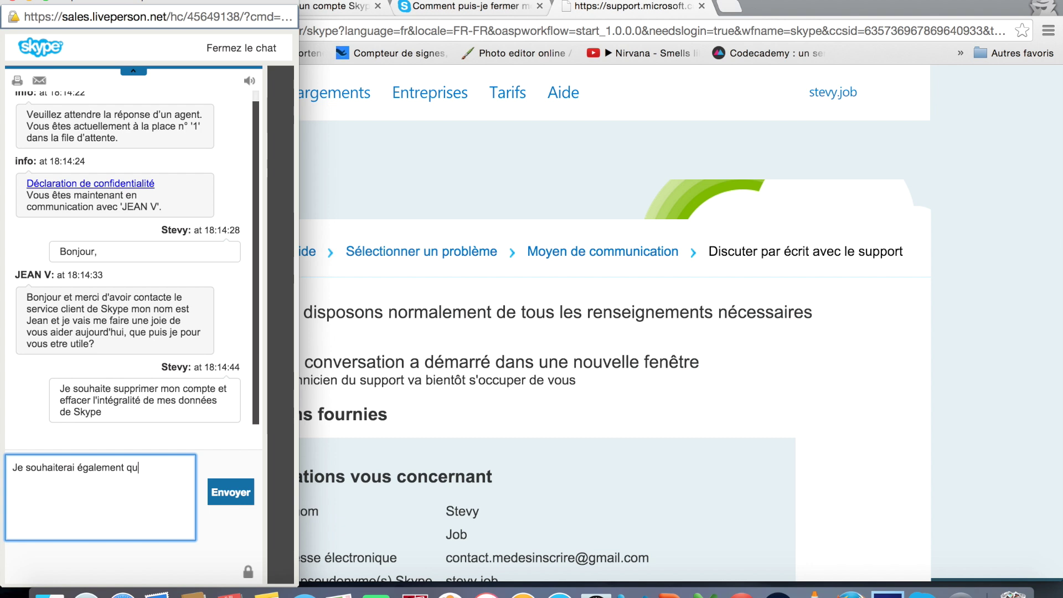
type("e mes informations soient")
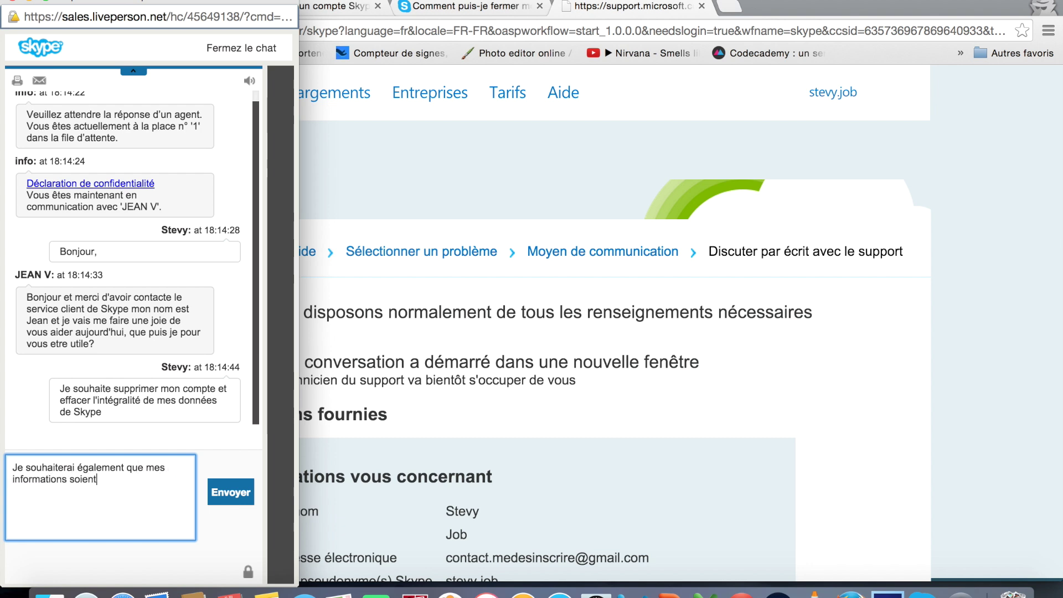
type(" supprimer de l'annuaire Skype")
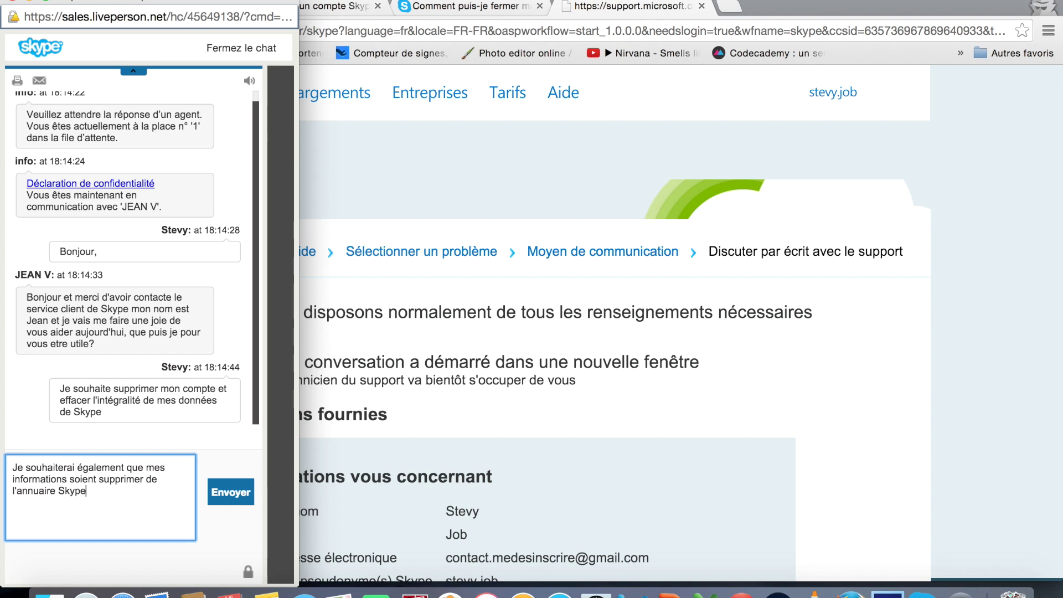
key("Return")
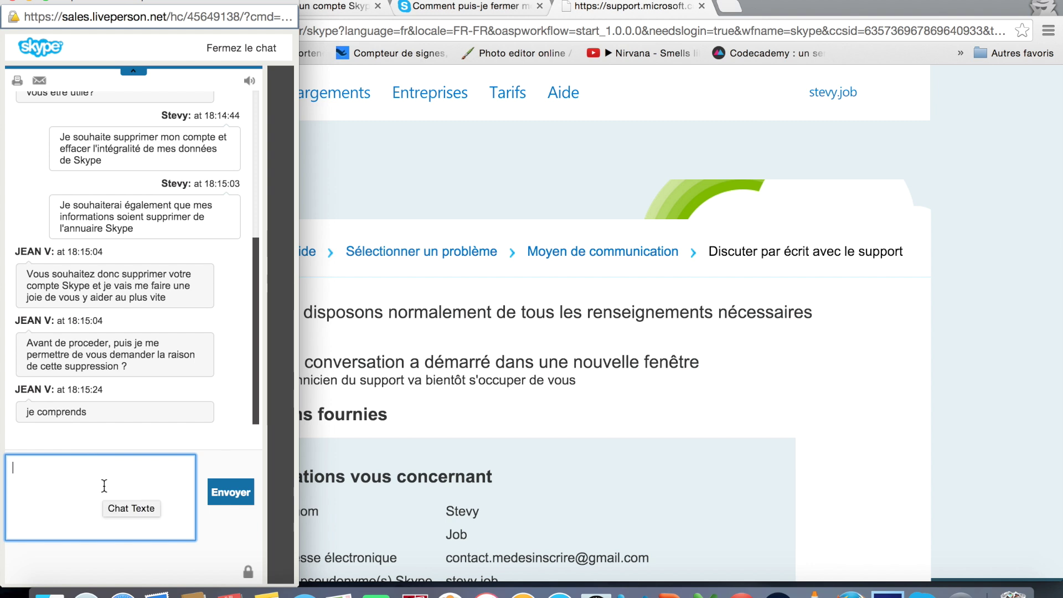
Step: Send the reason "Je souhaite le supprimer car ce compte ne m'est pas utile" and the Skype account name in the chat
type("Je")
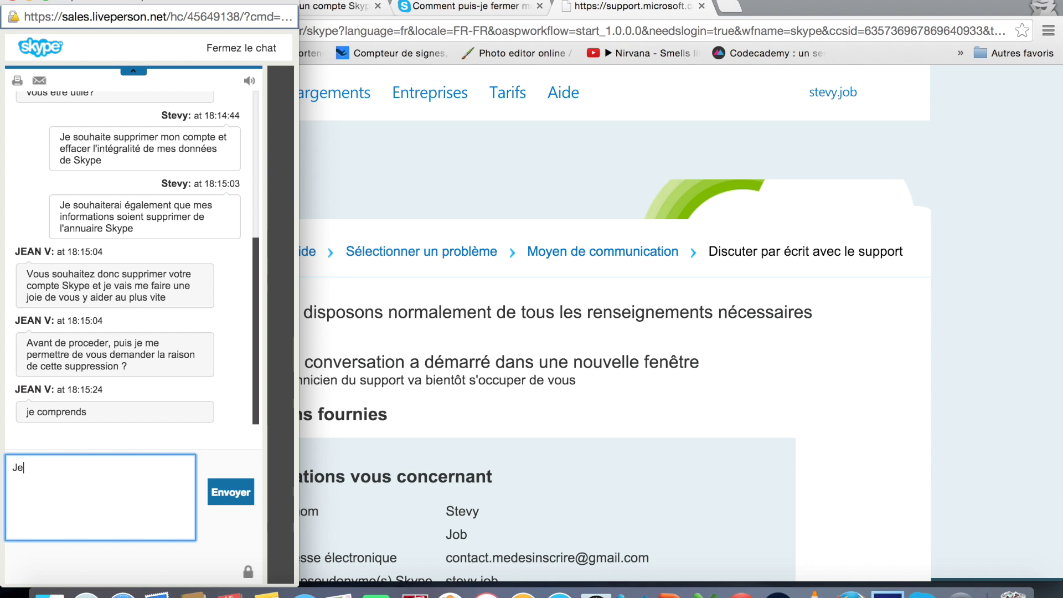
type(" souhaite le supprimer car ce ")
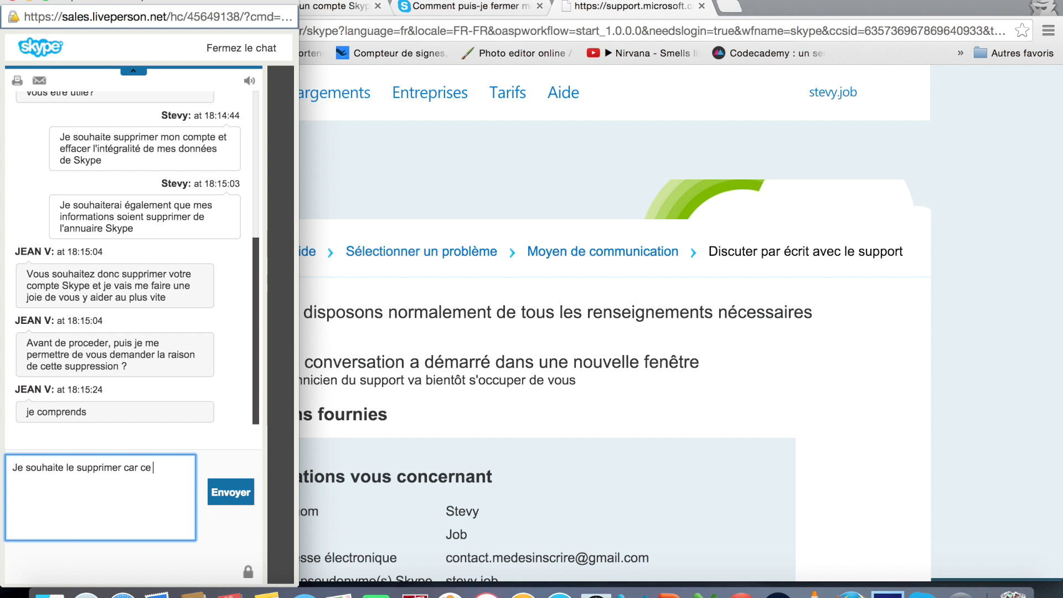
type("compte ne m'est pas utile")
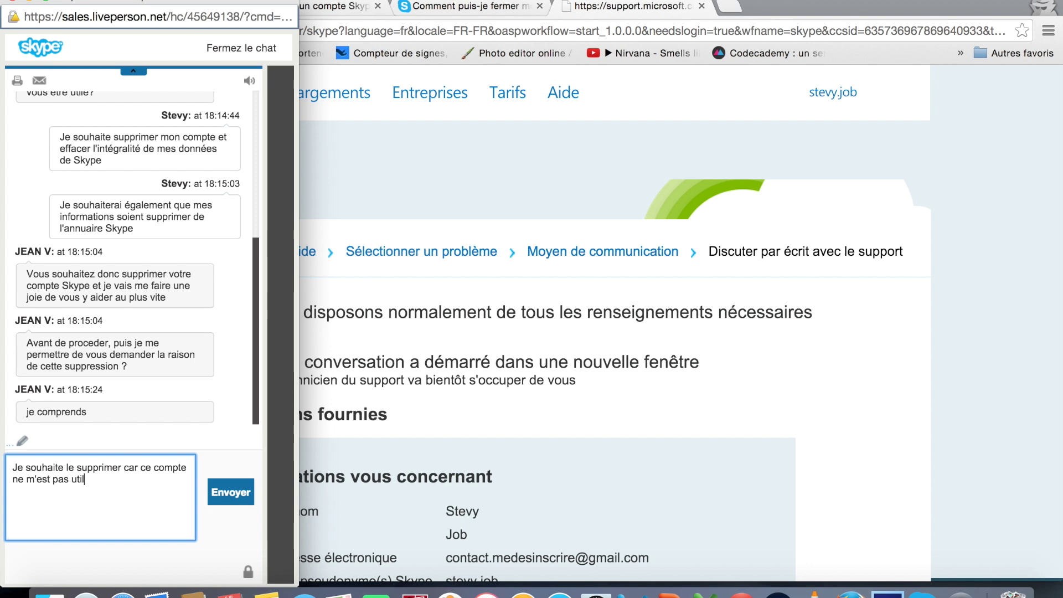
key("Return")
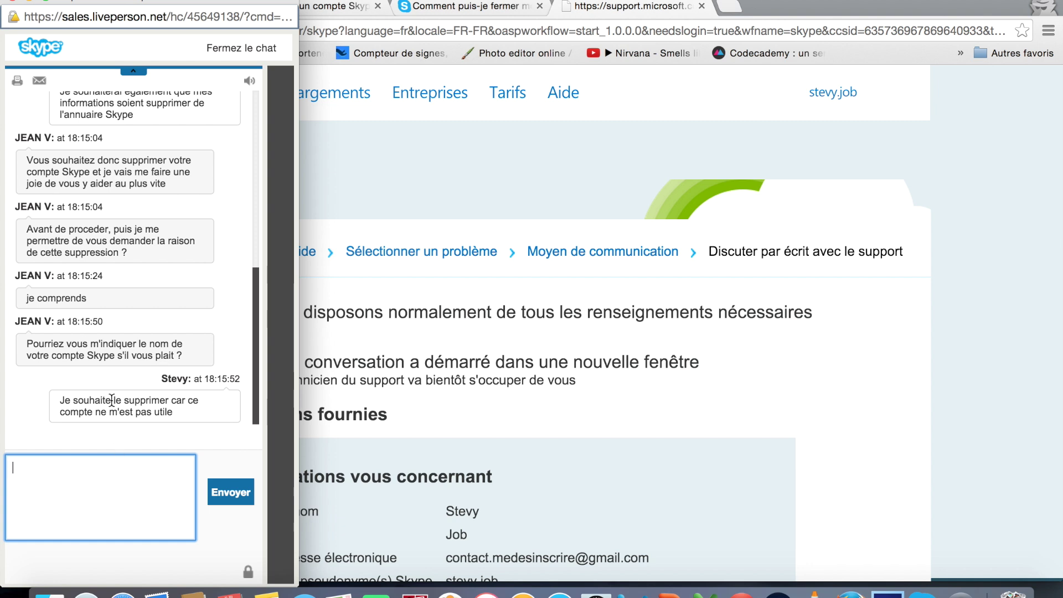
type("stevy.job")
key("Return")
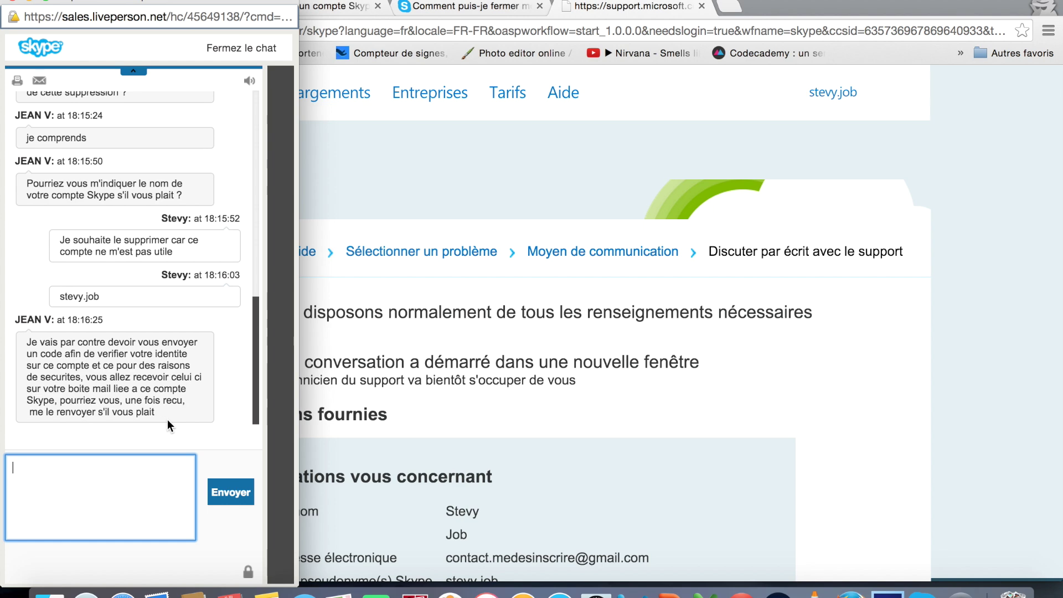
Step: Switch to the Gmail inbox and check it for the verification code email from Skype support
left_click(411, 165)
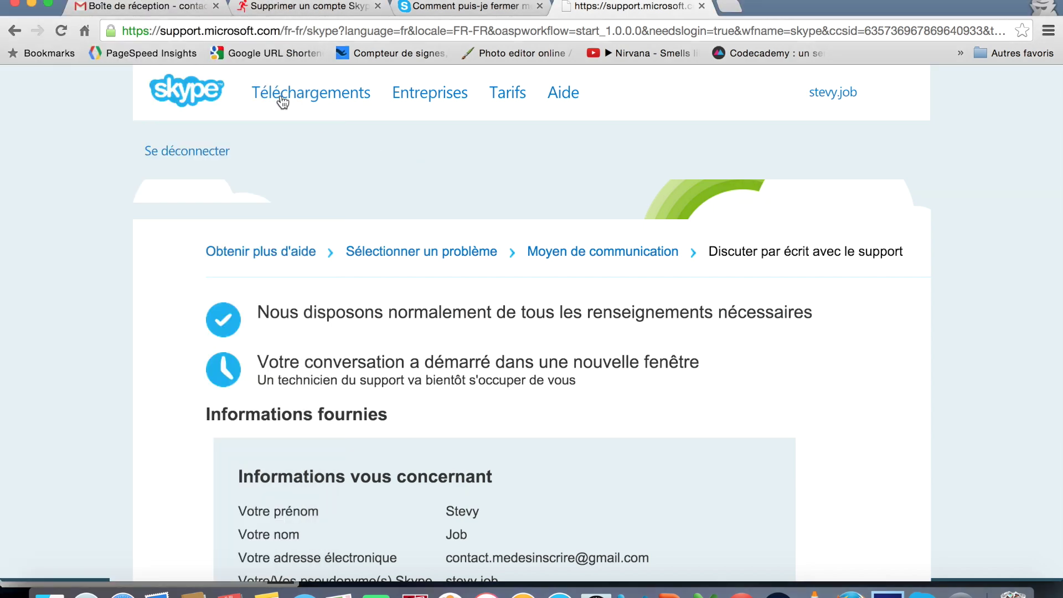
left_click(170, 11)
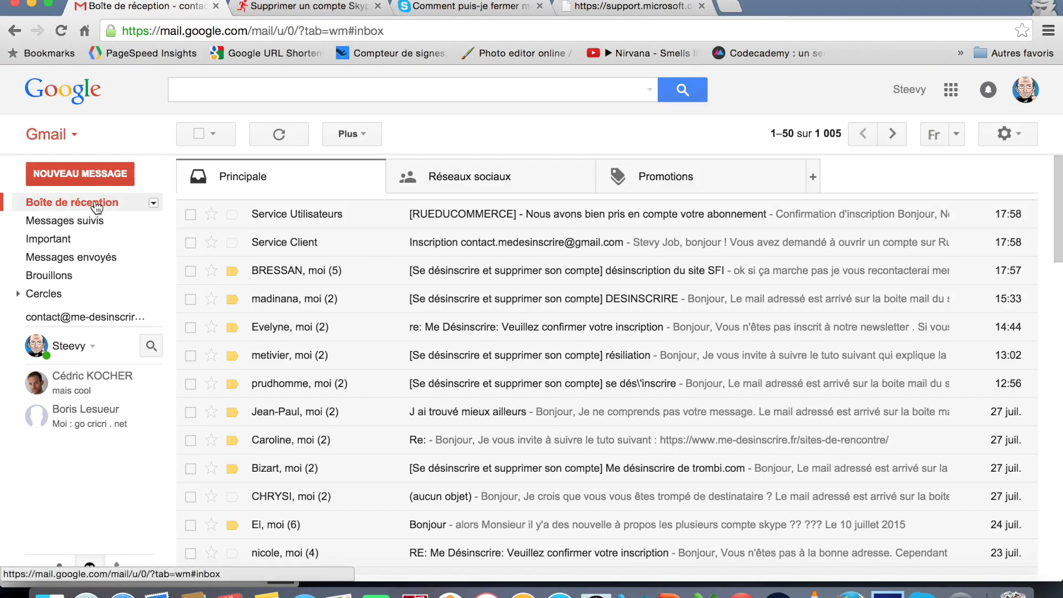
left_click(603, 8)
left_click(443, 4)
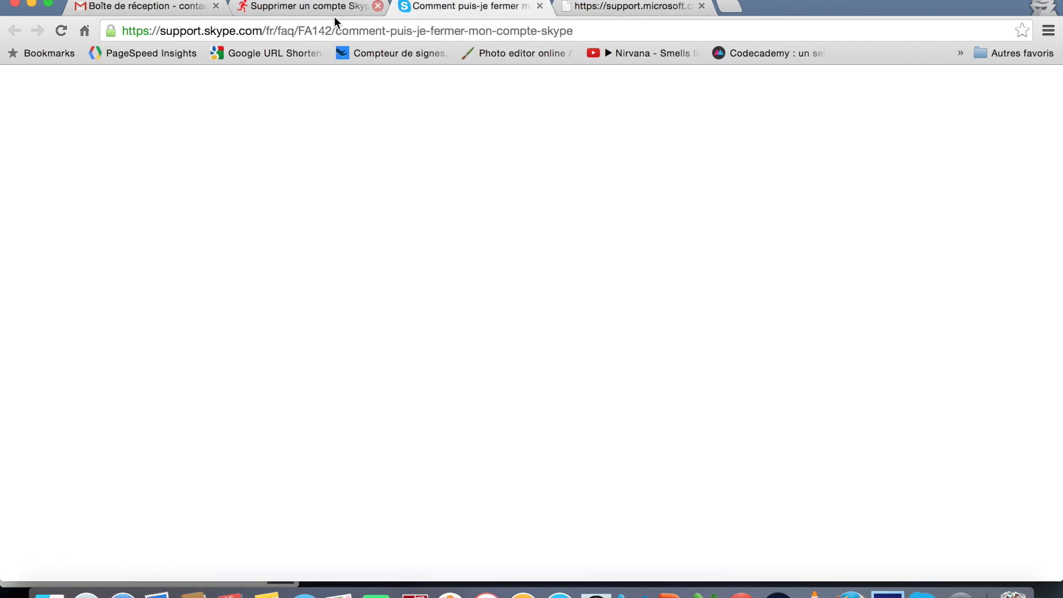
left_click(142, 7)
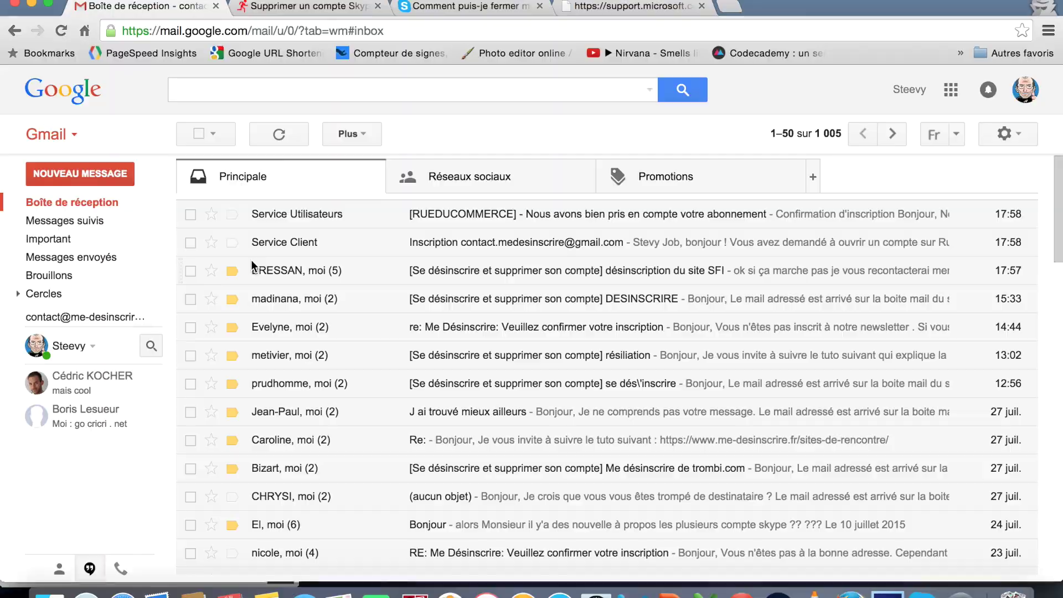
Step: Return to the Skype support chat window and send the agent the reply "bien sûr"
key("ctrl+Up")
left_click(444, 247)
left_click(166, 487)
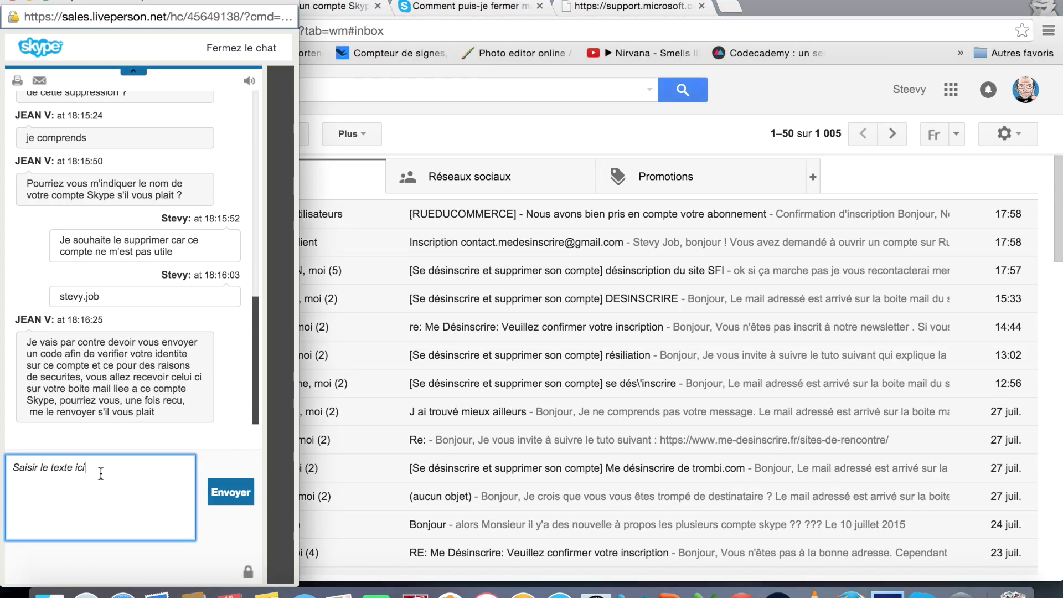
type("bi")
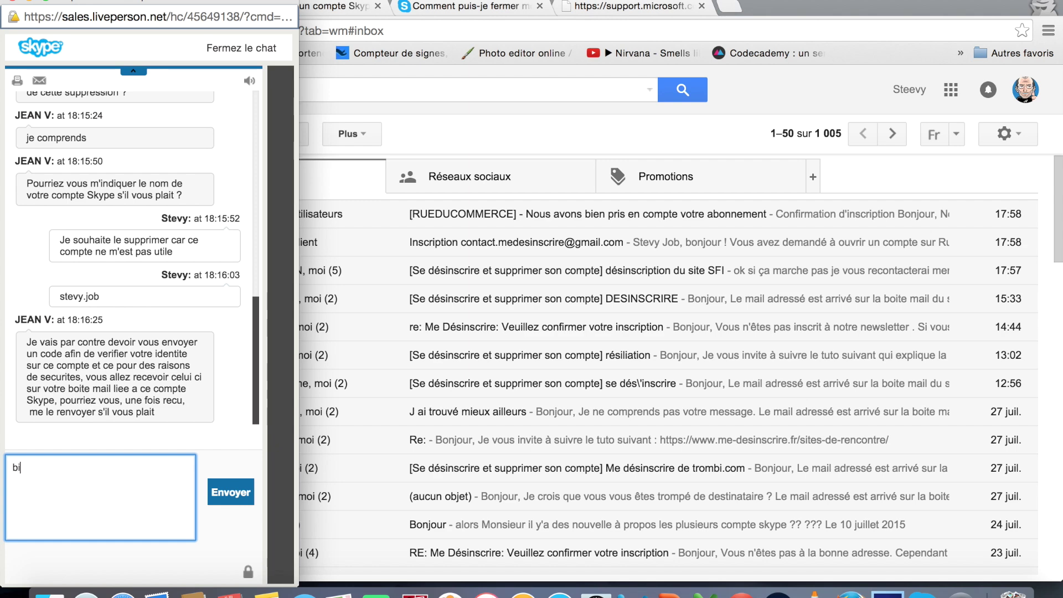
type("en sûr")
key("Return")
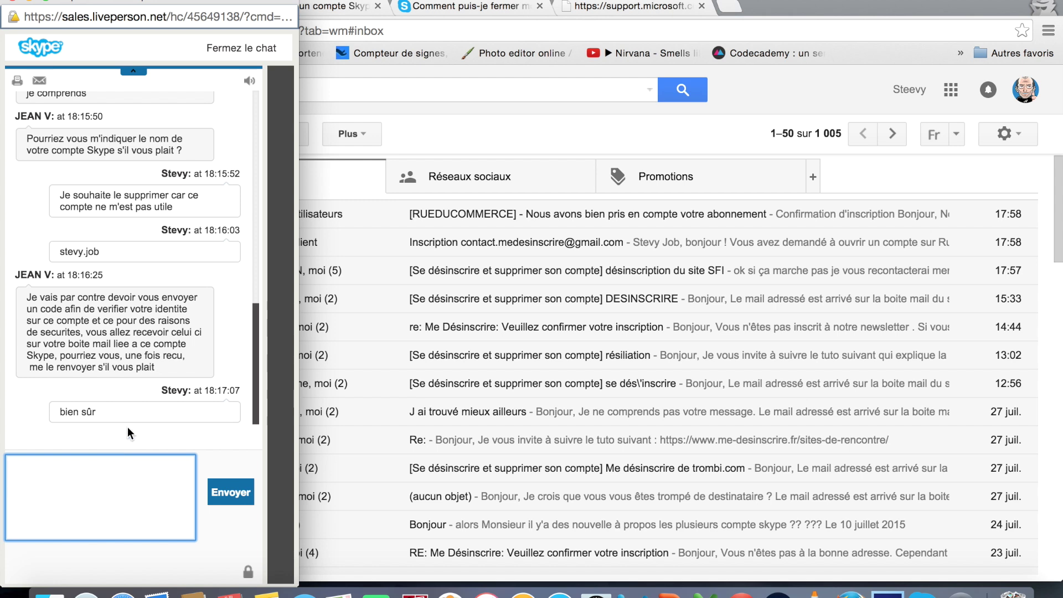
Step: Open the new "Microsoft Support Verification" email in the Gmail inbox and copy its support code line
left_click(474, 130)
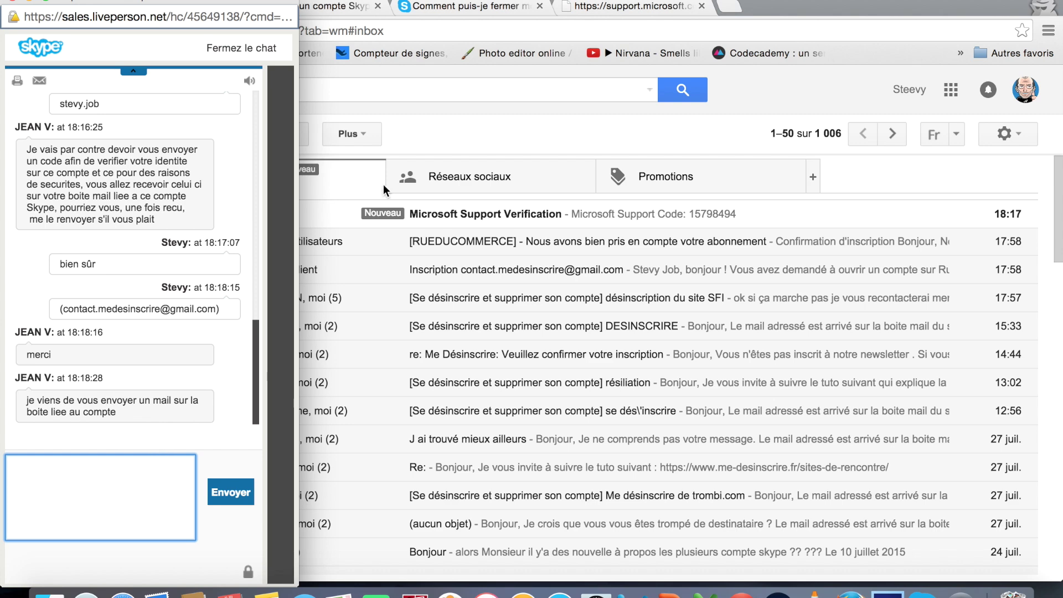
left_click(322, 218)
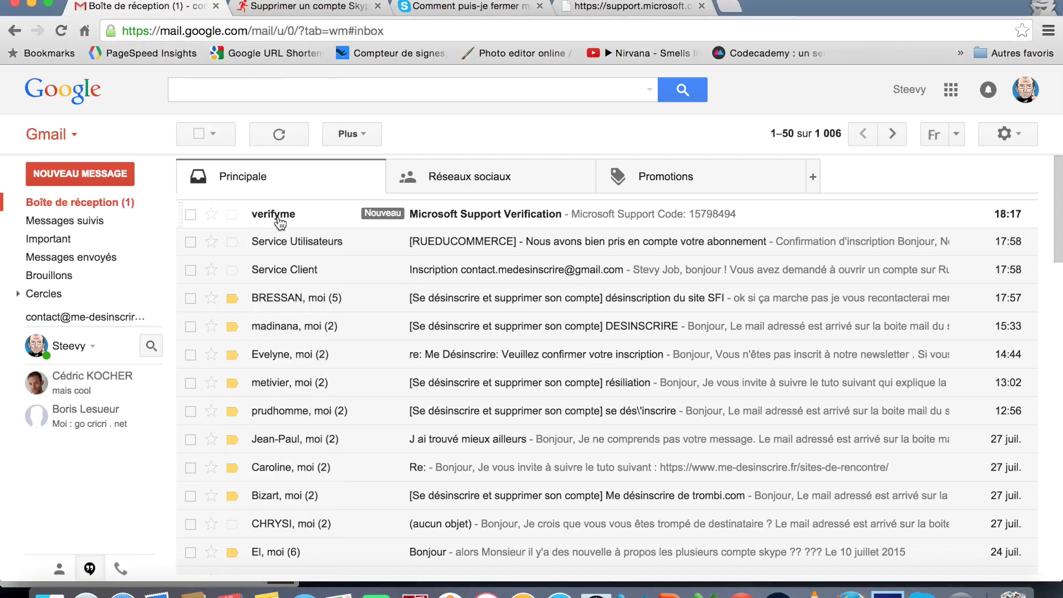
left_click(279, 221)
left_click_drag(387, 285, 215, 287)
key("super+c")
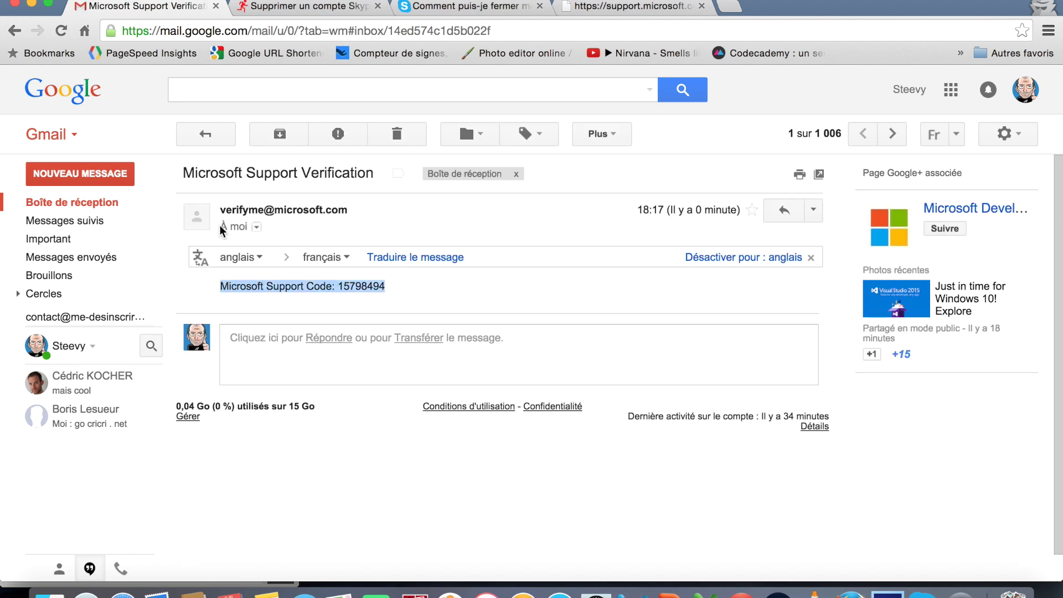
Step: Paste the copied Microsoft support verification code into the Skype support chat message and send it to the agent
key("super+grave")
left_click(62, 466)
key("super+v")
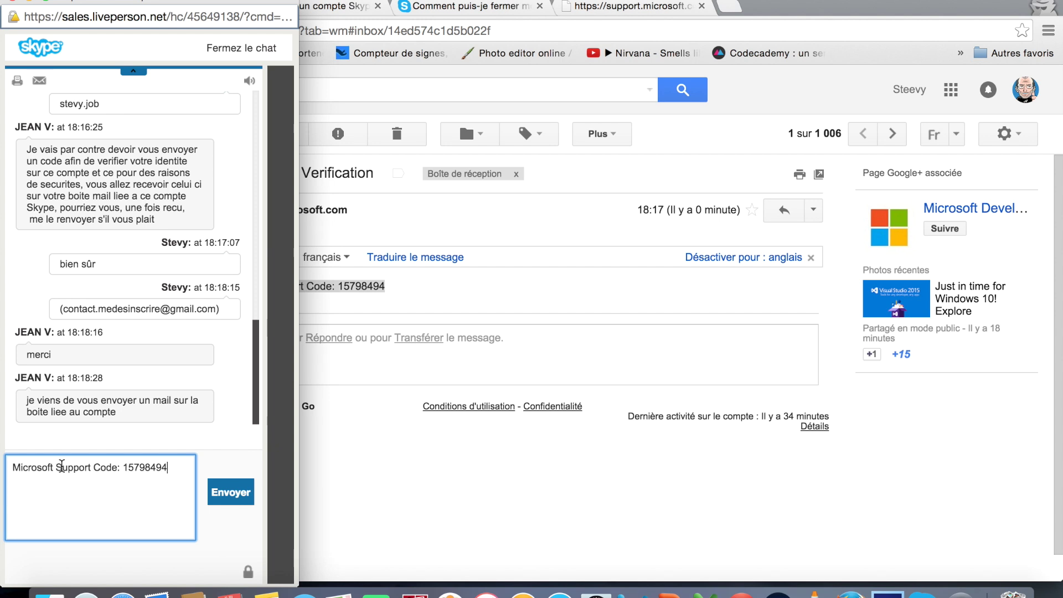
key("Return")
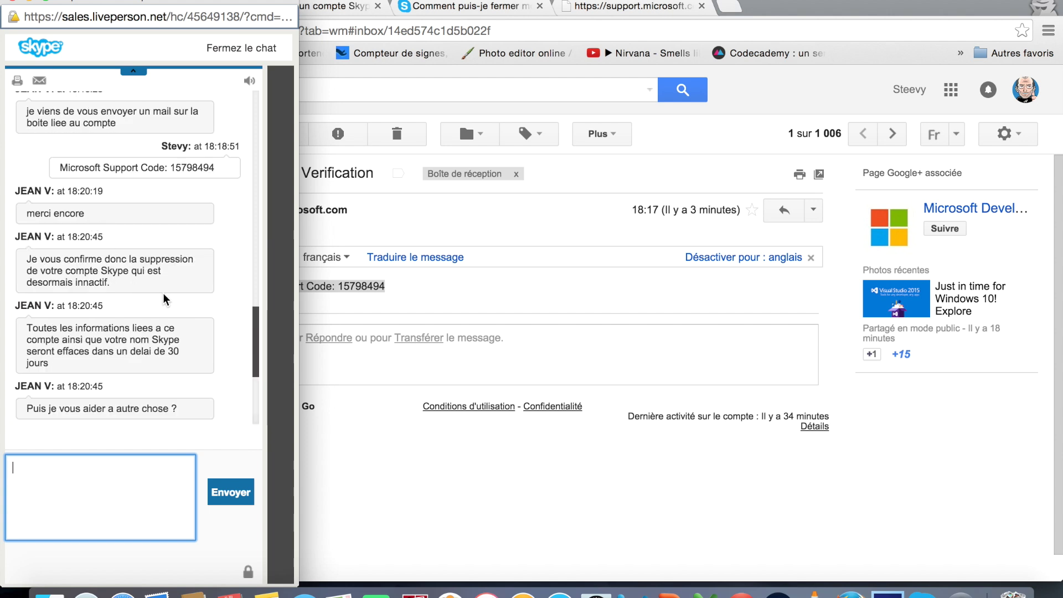
Step: Review the agent's latest replies in the chat and return to the "Supprimer un compte Skype" tutorial page
scroll(167, 295, "down", 1)
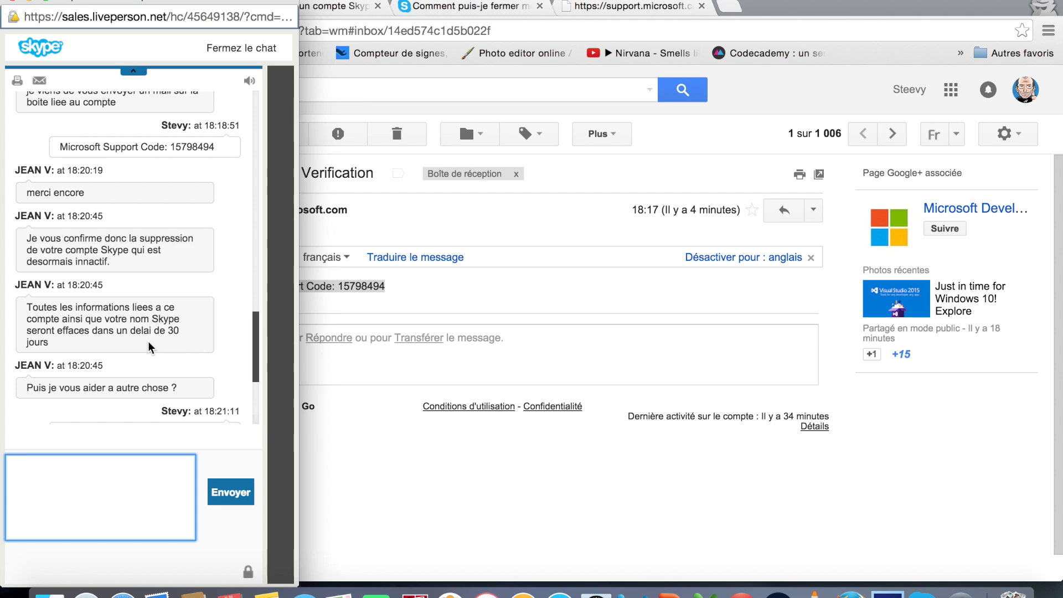
left_click(333, 8)
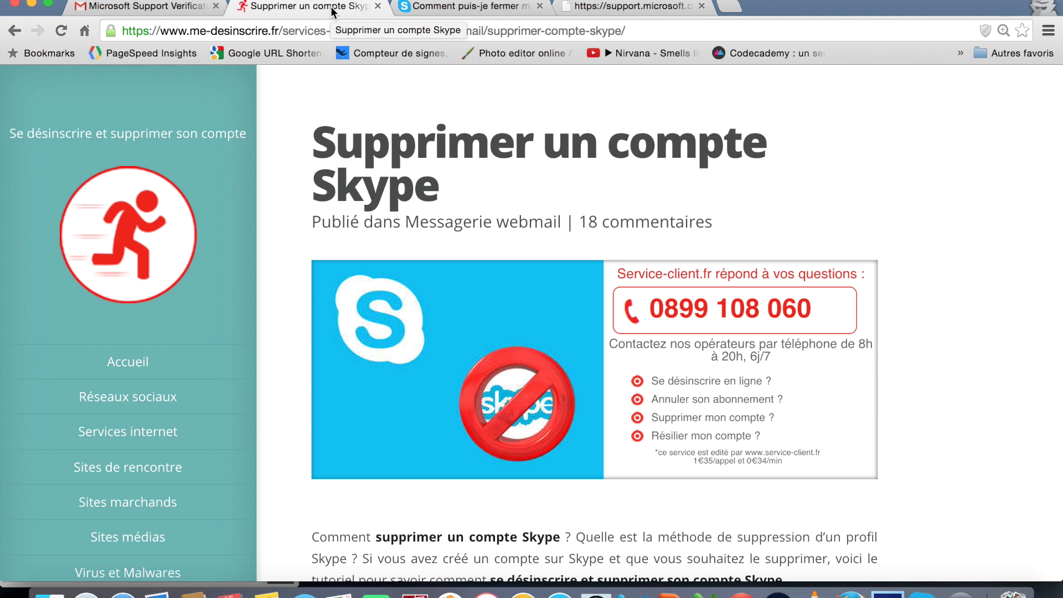